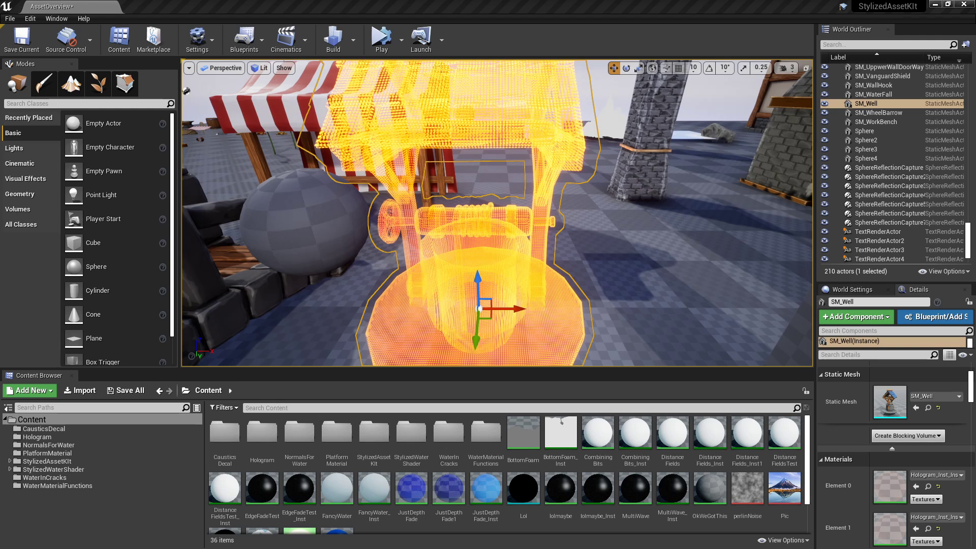
Step: Move the grey sphere beside the well to demonstrate the hologram's reaction to nearby objects
{"action": "left_click", "coordinate": [300, 224]}
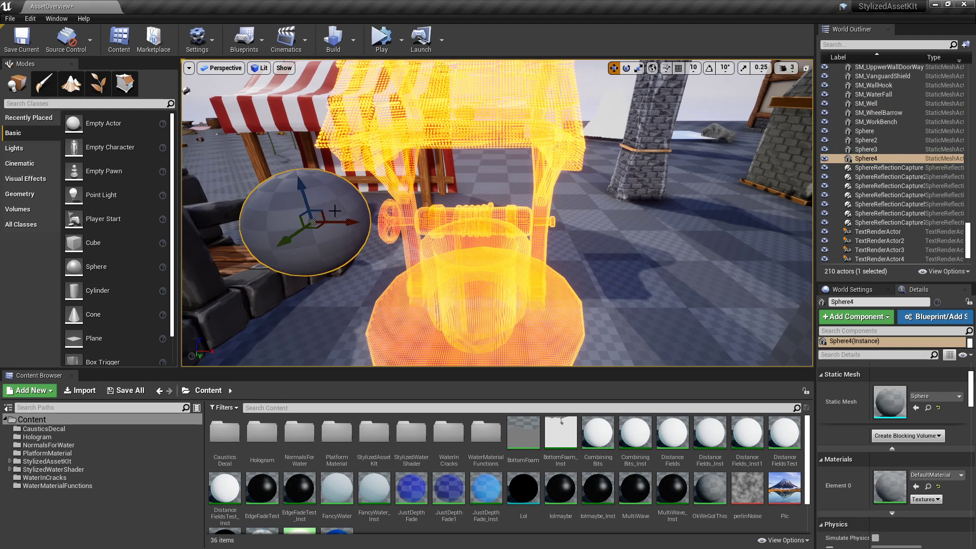
{"action": "left_click_drag", "start_coordinate": [335, 213], "coordinate": [346, 233]}
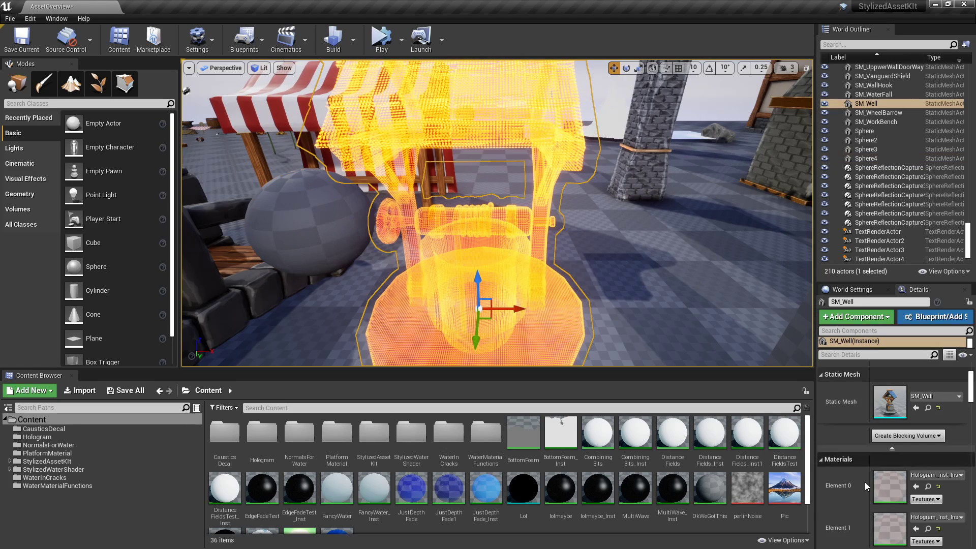
Step: Open the parent Hologram material from the material instance in the well's Element 0 slot
{"action": "double_click", "coordinate": [895, 475]}
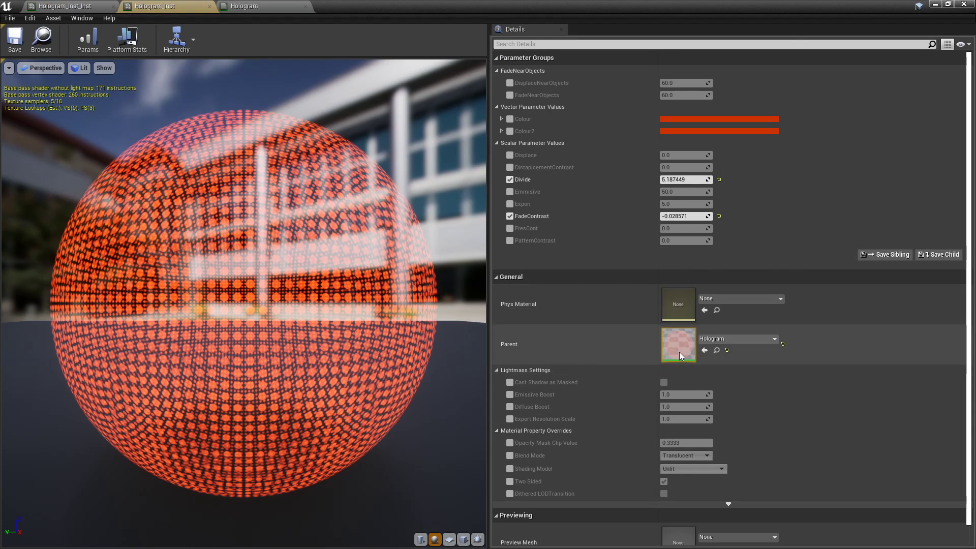
{"action": "double_click", "coordinate": [679, 351]}
Step: Examine the overall Hologram material graph, including the DisplaceNearObjects and PatternContrast parameters and their connections
{"action": "scroll", "coordinate": [538, 272], "scroll_direction": "down", "scroll_amount": 2}
{"action": "right_click_drag", "start_coordinate": [308, 260], "coordinate": [545, 307]}
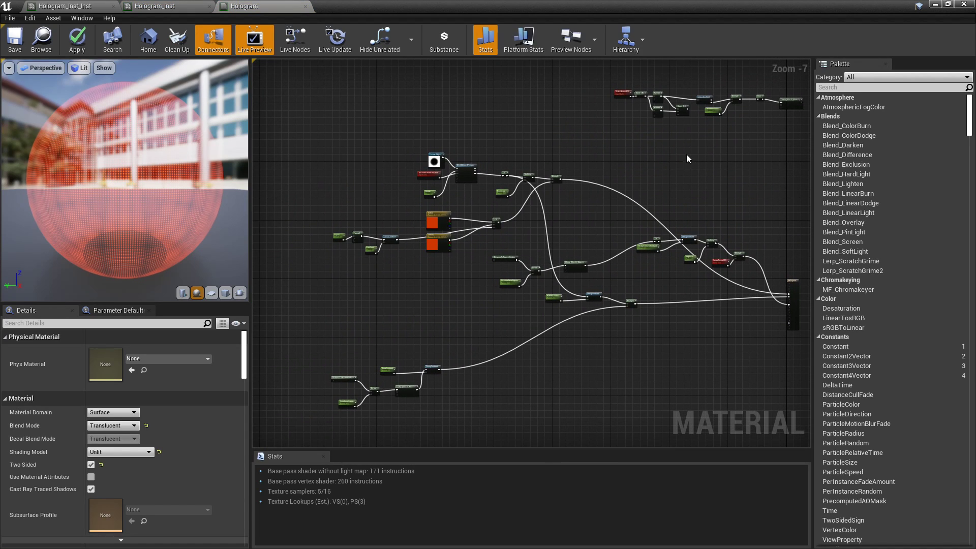
{"action": "scroll", "coordinate": [457, 255], "scroll_direction": "up", "scroll_amount": 2}
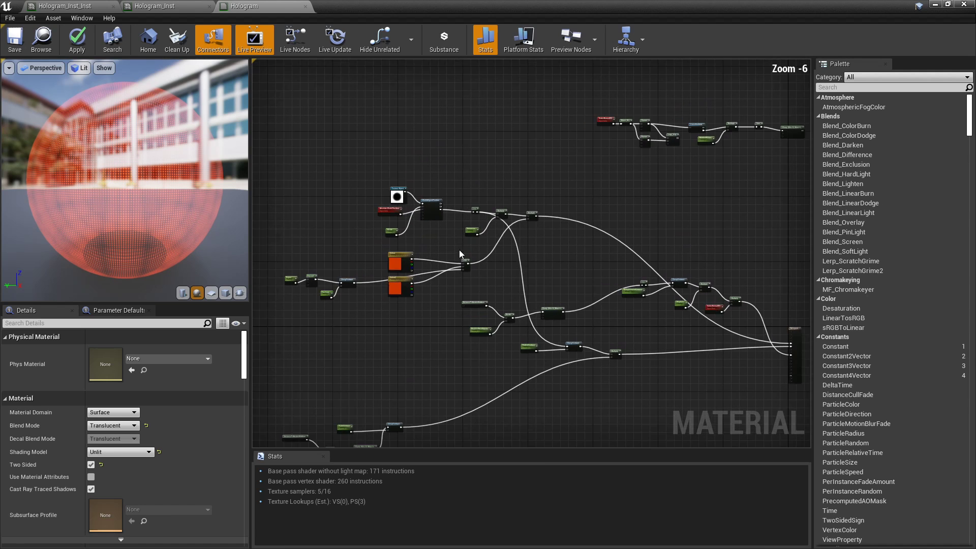
{"action": "scroll", "coordinate": [479, 274], "scroll_direction": "up", "scroll_amount": 1}
{"action": "right_click_drag", "start_coordinate": [479, 274], "coordinate": [168, 173]}
{"action": "right_click_drag", "start_coordinate": [571, 305], "coordinate": [157, 144]}
{"action": "right_click_drag", "start_coordinate": [577, 255], "coordinate": [800, 276]}
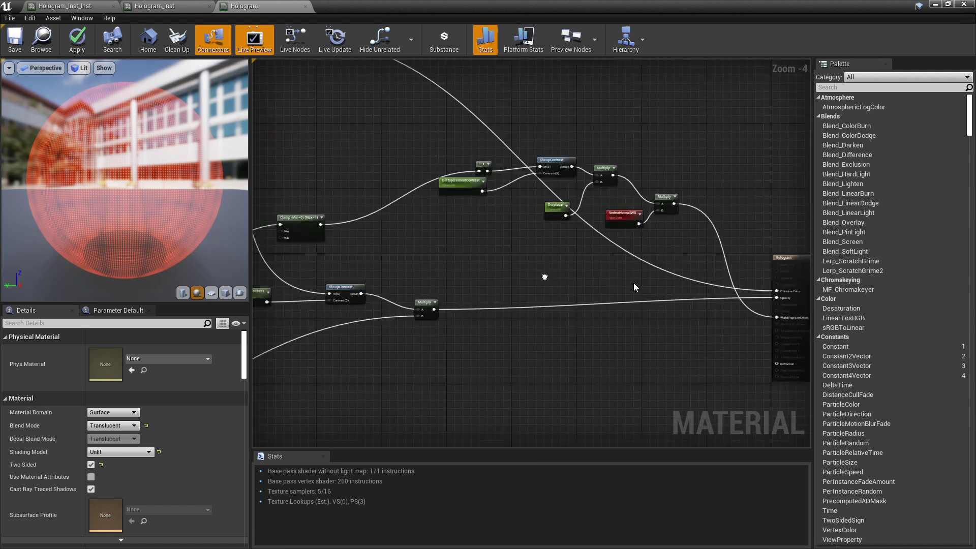
{"action": "right_click_drag", "start_coordinate": [545, 277], "coordinate": [812, 328]}
{"action": "scroll", "coordinate": [486, 253], "scroll_direction": "down", "scroll_amount": 4}
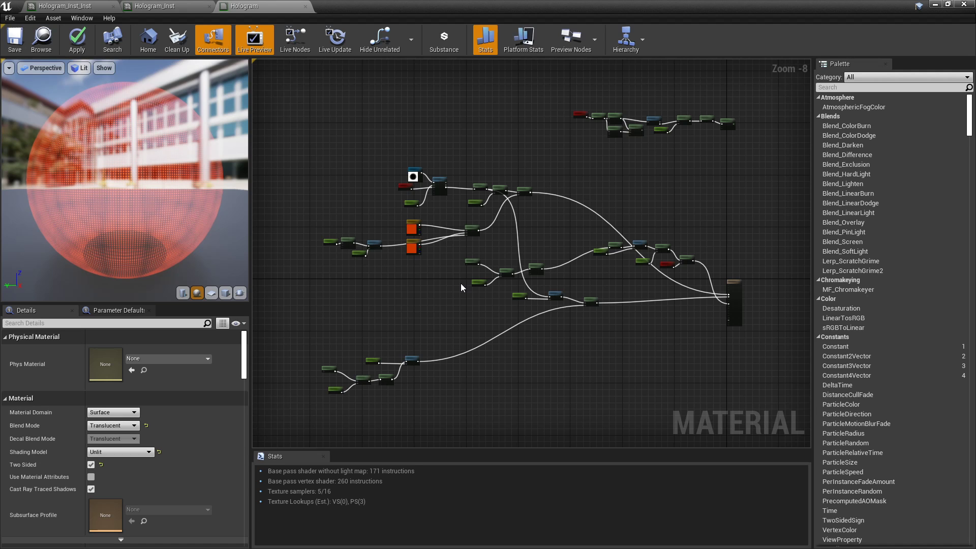
{"action": "scroll", "coordinate": [460, 283], "scroll_direction": "up", "scroll_amount": 8}
{"action": "left_click", "coordinate": [519, 296]}
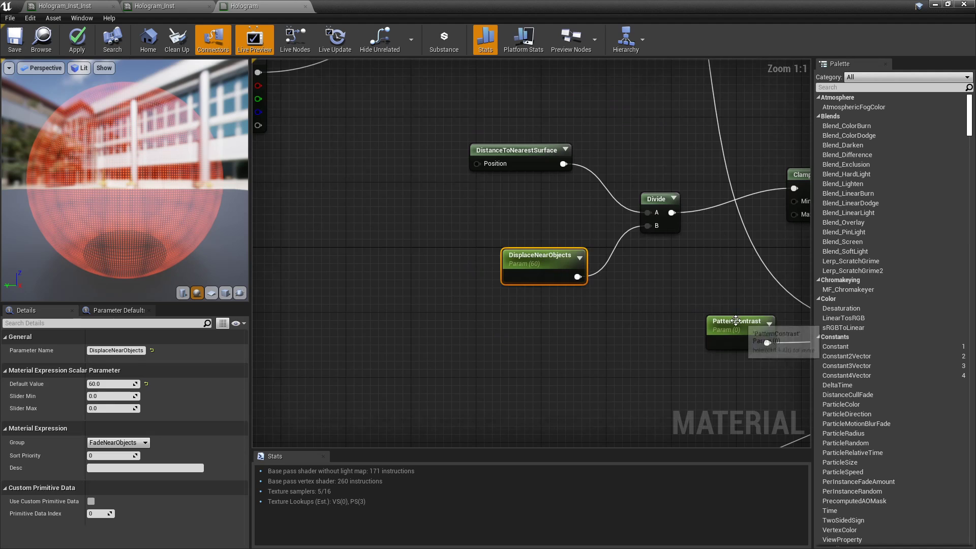
{"action": "scroll", "coordinate": [656, 232], "scroll_direction": "down", "scroll_amount": 8}
{"action": "scroll", "coordinate": [656, 232], "scroll_direction": "down", "scroll_amount": 2}
{"action": "right_click_drag", "start_coordinate": [657, 232], "coordinate": [494, 251]}
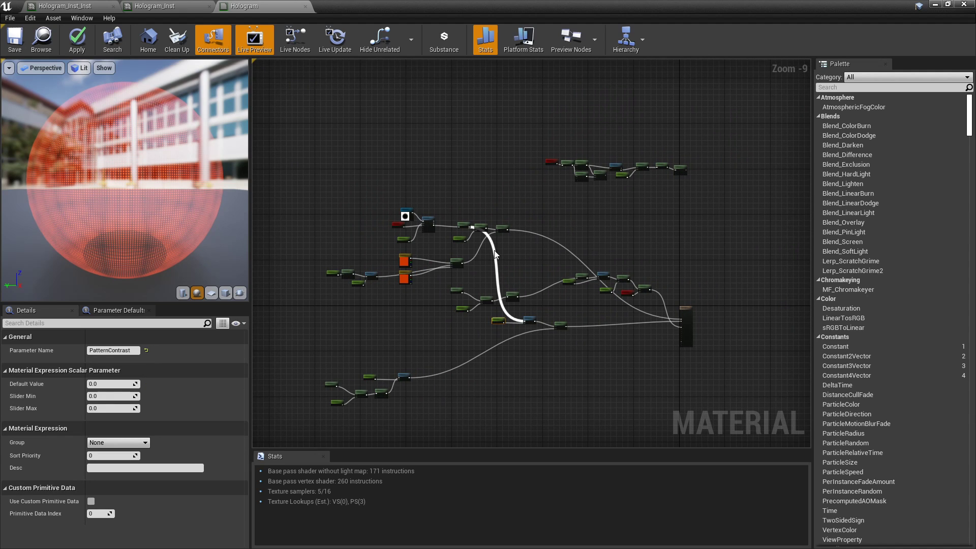
{"action": "scroll", "coordinate": [496, 254], "scroll_direction": "up", "scroll_amount": 2}
{"action": "left_click", "coordinate": [569, 218]}
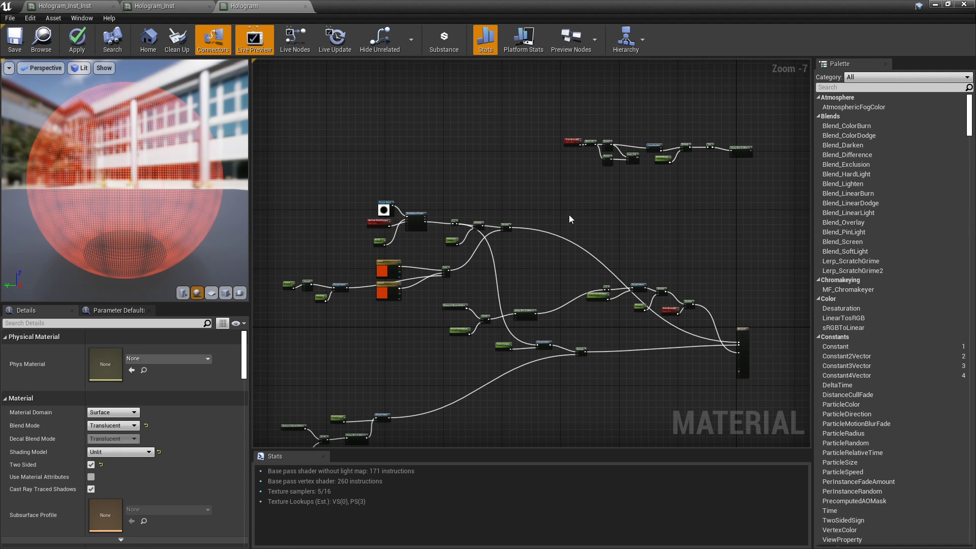
Step: Examine the world-aligned pattern, colour and near-surface displacement node groups in the graph
{"action": "scroll", "coordinate": [568, 218], "scroll_direction": "up", "scroll_amount": 4}
{"action": "right_click_drag", "start_coordinate": [381, 222], "coordinate": [688, 220]}
{"action": "left_click_drag", "start_coordinate": [322, 161], "coordinate": [458, 269]}
{"action": "left_click", "coordinate": [309, 144]}
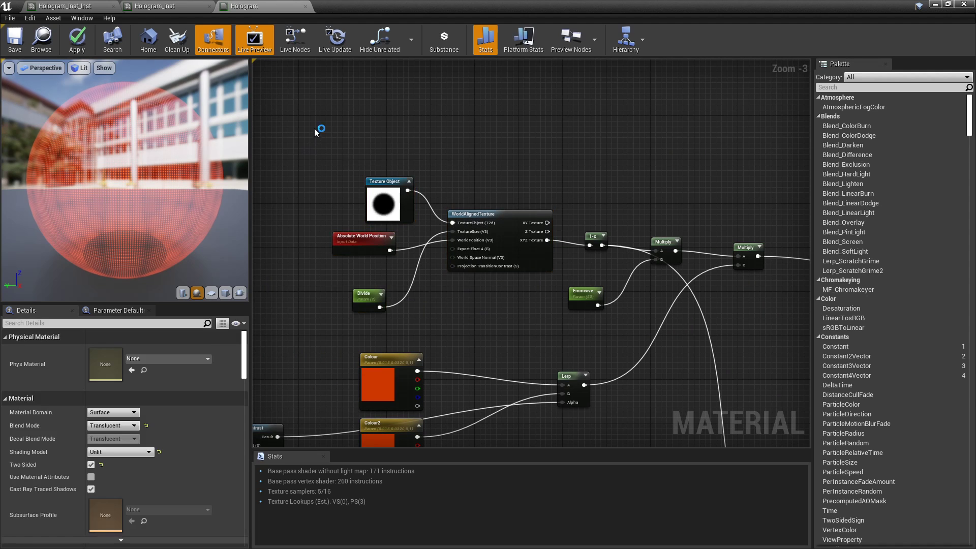
{"action": "left_click_drag", "start_coordinate": [332, 154], "coordinate": [701, 324]}
{"action": "right_click_drag", "start_coordinate": [269, 395], "coordinate": [309, 277]}
{"action": "left_click_drag", "start_coordinate": [297, 253], "coordinate": [577, 324]}
{"action": "right_click_drag", "start_coordinate": [709, 335], "coordinate": [547, 261]}
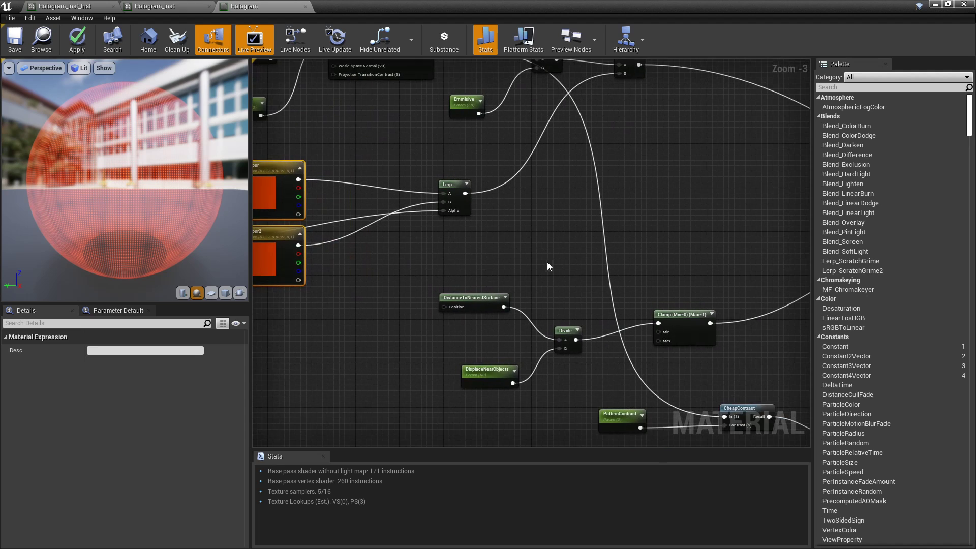
{"action": "scroll", "coordinate": [653, 298], "scroll_direction": "up", "scroll_amount": 1}
{"action": "right_click_drag", "start_coordinate": [655, 298], "coordinate": [528, 275]}
{"action": "scroll", "coordinate": [562, 280], "scroll_direction": "down", "scroll_amount": 2}
{"action": "right_click_drag", "start_coordinate": [597, 275], "coordinate": [533, 270]}
{"action": "left_click_drag", "start_coordinate": [380, 250], "coordinate": [574, 336]}
{"action": "right_click_drag", "start_coordinate": [450, 208], "coordinate": [680, 276]}
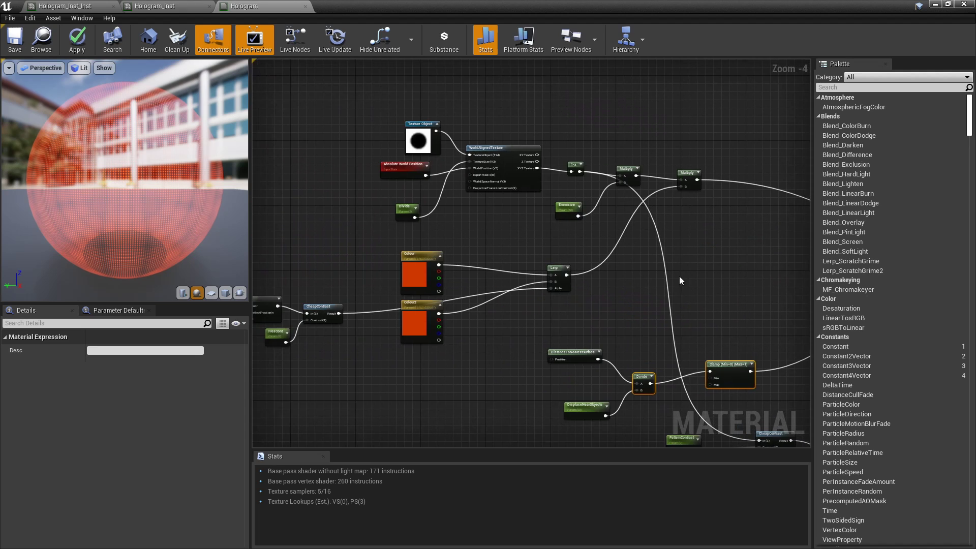
Step: Move the world-aligned texture pattern nodes and their Multiply nodes up and left, away from the colour nodes
{"action": "left_click_drag", "start_coordinate": [340, 103], "coordinate": [732, 226]}
{"action": "right_click_drag", "start_coordinate": [512, 156], "coordinate": [683, 223]}
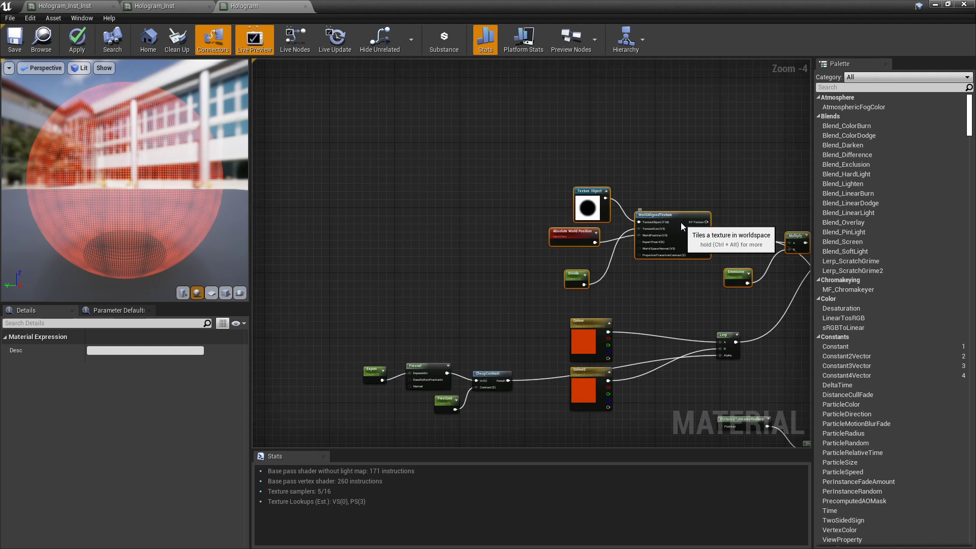
{"action": "left_click_drag", "start_coordinate": [681, 222], "coordinate": [678, 194]}
{"action": "right_click_drag", "start_coordinate": [706, 194], "coordinate": [567, 197]}
{"action": "left_click_drag", "start_coordinate": [568, 199], "coordinate": [571, 190]}
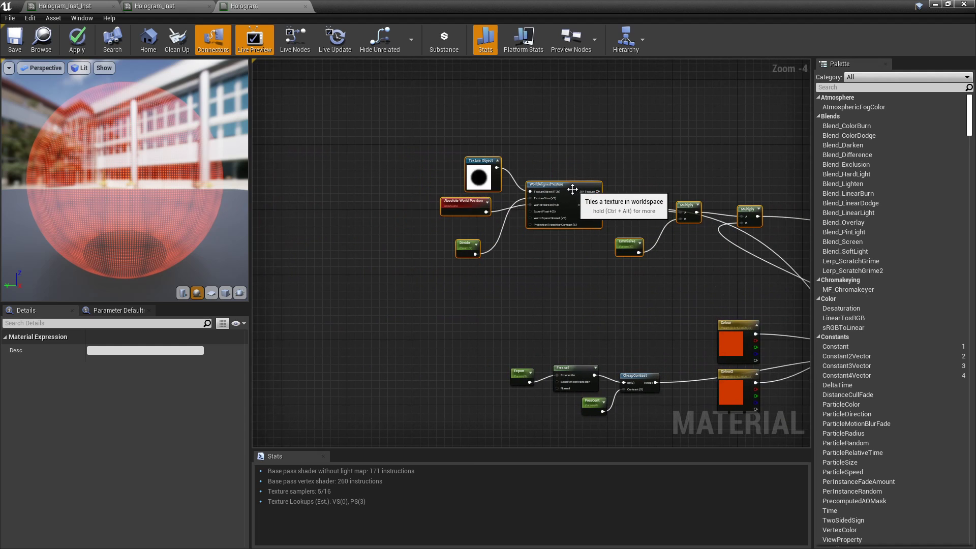
Step: Wrap the selected pattern nodes in a comment box titled "HologramPattern"
{"action": "key", "text": "c"}
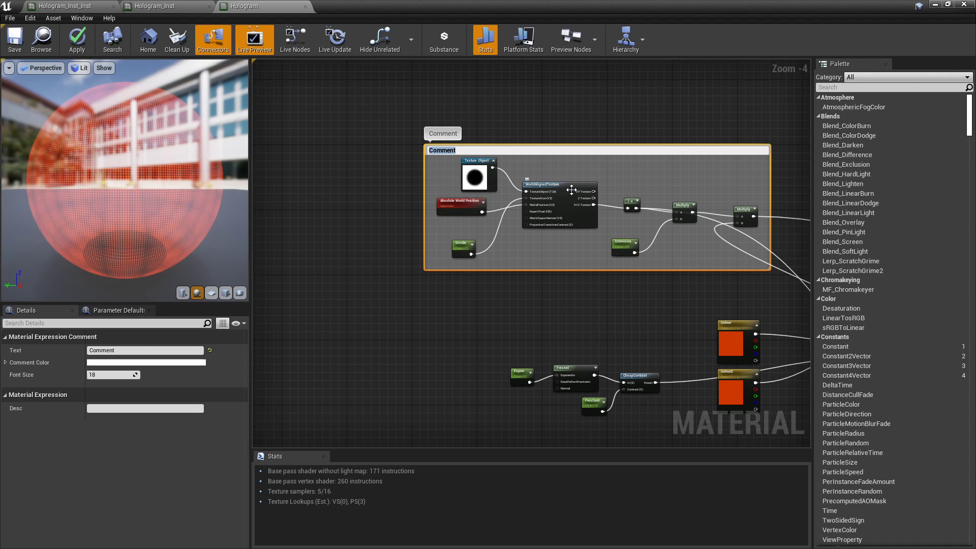
{"action": "type", "text": "P"}
{"action": "type", "text": "ologramPattern"}
{"action": "key", "text": "Return"}
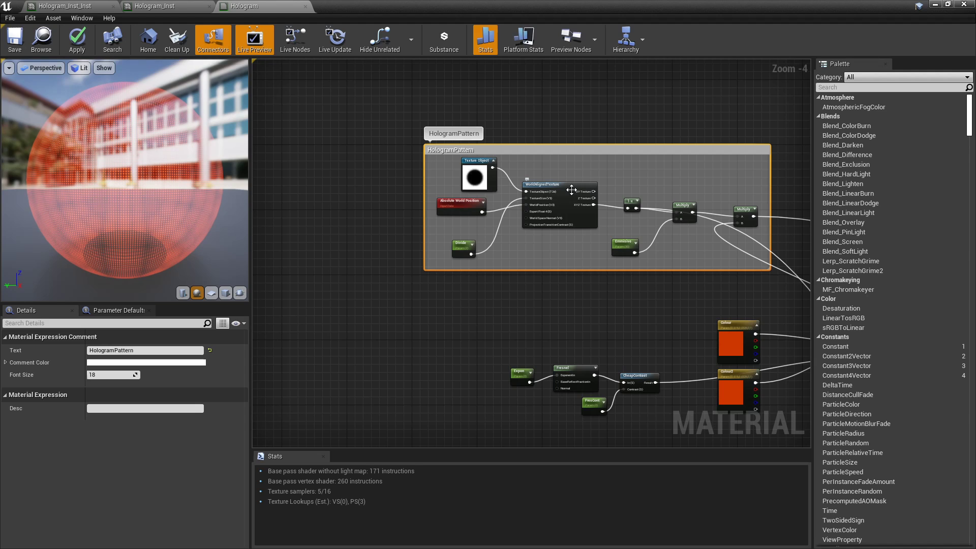
Step: Shift the Fresnel and two colour nodes left below HologramPattern, and place the Lerp beside the final Multiply
{"action": "right_click_drag", "start_coordinate": [571, 189], "coordinate": [445, 149]}
{"action": "left_click", "coordinate": [478, 264]}
{"action": "left_click_drag", "start_coordinate": [347, 265], "coordinate": [668, 371]}
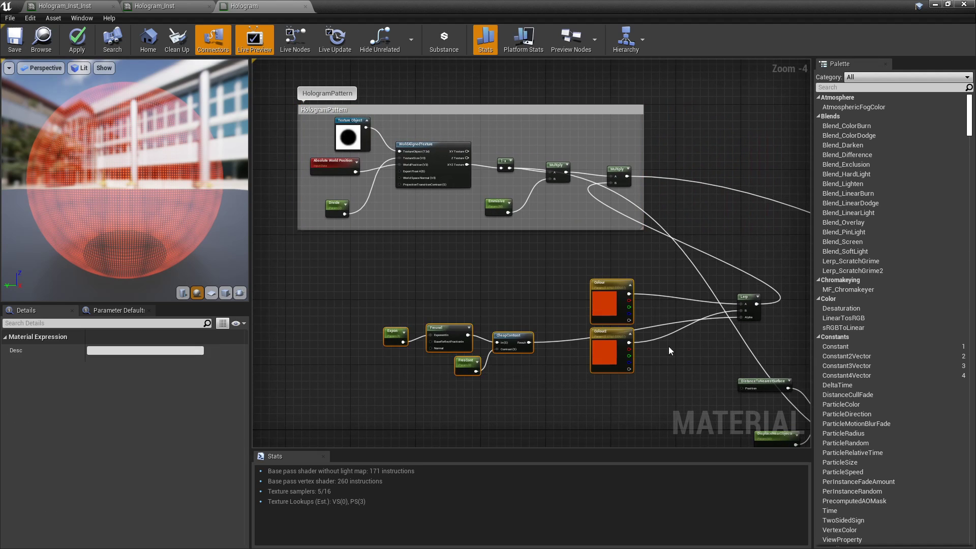
{"action": "left_click_drag", "start_coordinate": [610, 300], "coordinate": [534, 303]}
{"action": "left_click_drag", "start_coordinate": [745, 320], "coordinate": [578, 220]}
{"action": "right_click_drag", "start_coordinate": [578, 219], "coordinate": [647, 204]}
{"action": "left_click_drag", "start_coordinate": [342, 269], "coordinate": [631, 339]}
{"action": "left_click_drag", "start_coordinate": [609, 305], "coordinate": [547, 305]}
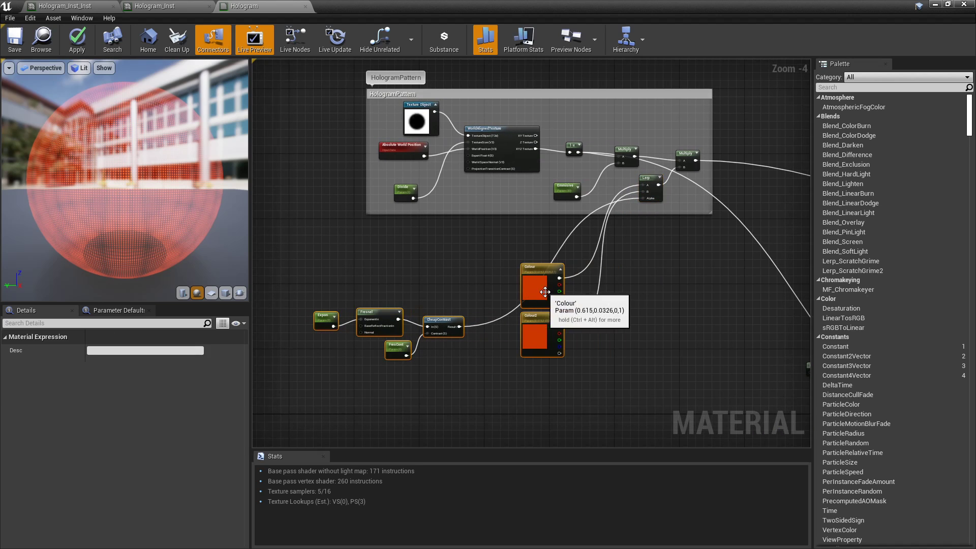
Step: Wrap the selected Fresnel and colour nodes in a comment box titled "Colour"
{"action": "key", "text": "c"}
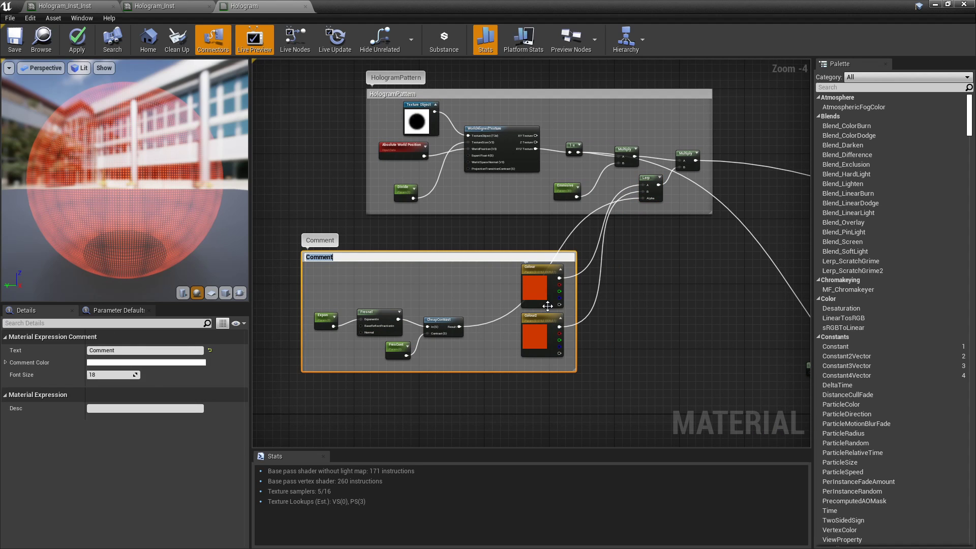
{"action": "type", "text": "COlourlour"}
{"action": "key", "text": "Return"}
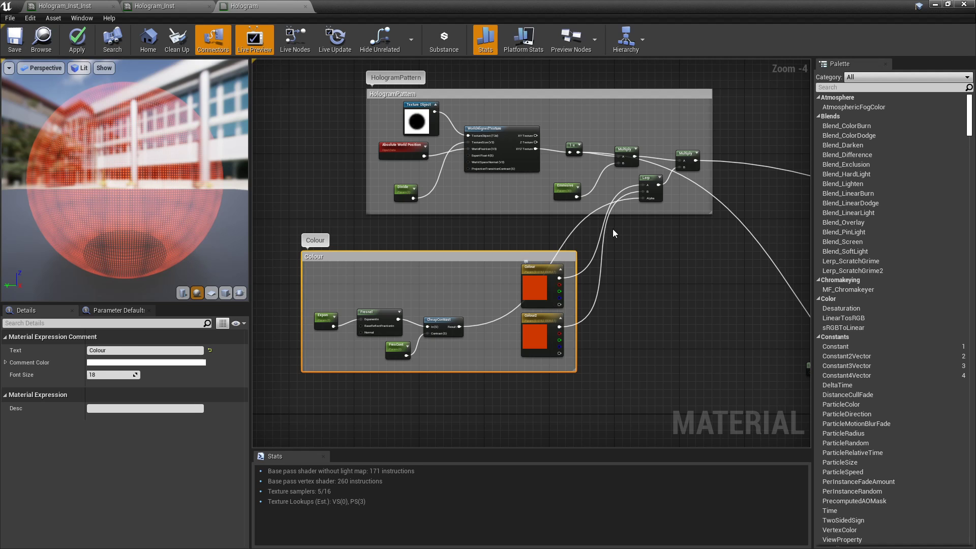
Step: Group the FadeNearObjects, FadeContrast and connected distance nodes in a comment box titled "NearFade"
{"action": "scroll", "coordinate": [612, 233], "scroll_direction": "down", "scroll_amount": 4}
{"action": "right_click_drag", "start_coordinate": [541, 238], "coordinate": [493, 237]}
{"action": "left_click", "coordinate": [325, 326]}
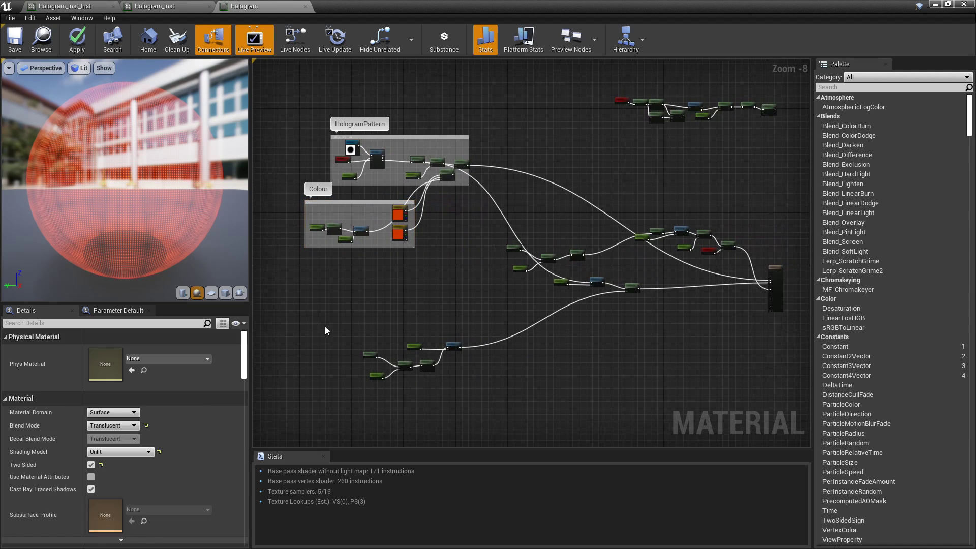
{"action": "left_click_drag", "start_coordinate": [326, 328], "coordinate": [469, 366]}
{"action": "key", "text": "Home"}
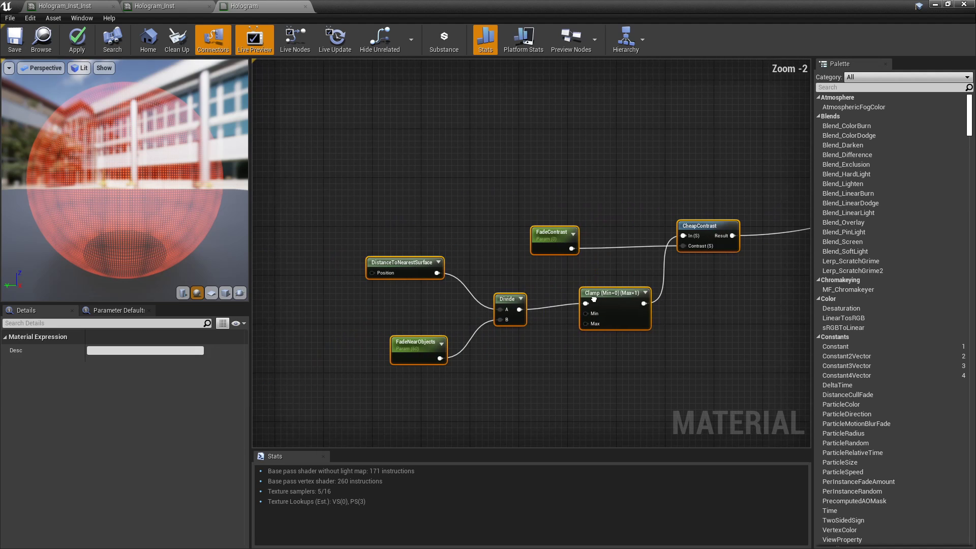
{"action": "key", "text": "c"}
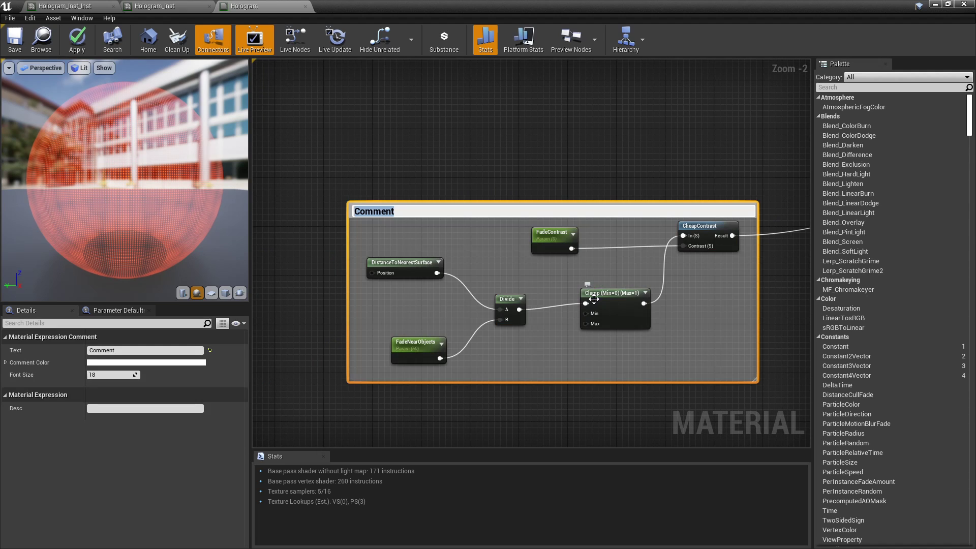
{"action": "type", "text": "D"}
{"action": "type", "text": "earFade"}
{"action": "key", "text": "Return"}
Step: Move the DistanceToNearestSurface, DisplaceNearObjects, Divide and Clamp nodes closer to the displacement contrast nodes
{"action": "scroll", "coordinate": [475, 279], "scroll_direction": "down", "scroll_amount": 6}
{"action": "scroll", "coordinate": [474, 279], "scroll_direction": "up", "scroll_amount": 4}
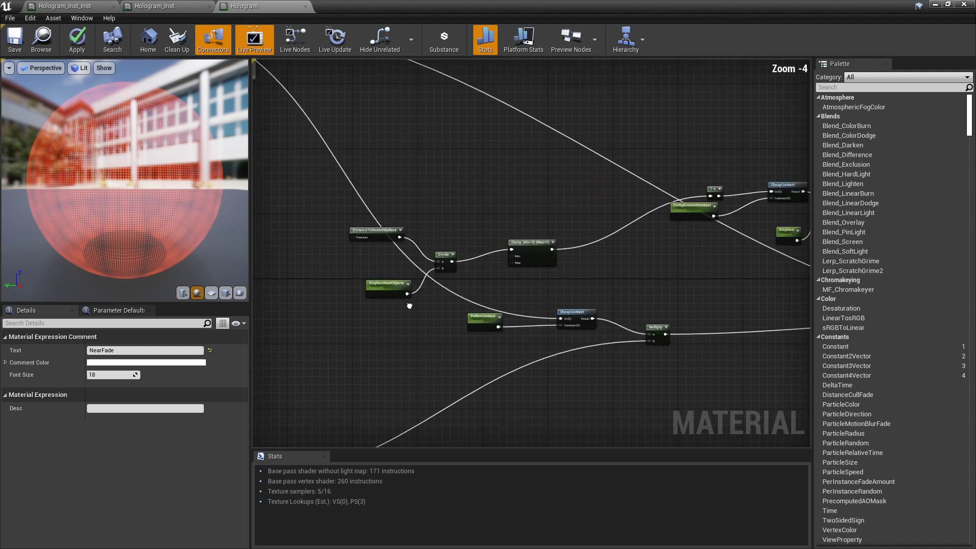
{"action": "scroll", "coordinate": [407, 305], "scroll_direction": "down", "scroll_amount": 1}
{"action": "left_click_drag", "start_coordinate": [295, 234], "coordinate": [404, 321]}
{"action": "left_click_drag", "start_coordinate": [420, 278], "coordinate": [458, 235]}
{"action": "left_click_drag", "start_coordinate": [281, 225], "coordinate": [359, 319]}
{"action": "left_click_drag", "start_coordinate": [310, 269], "coordinate": [363, 214]}
Step: Wrap the whole displacement node chain in a comment box titled "Offset"
{"action": "left_click_drag", "start_coordinate": [304, 184], "coordinate": [721, 301]}
{"action": "right_click_drag", "start_coordinate": [721, 301], "coordinate": [651, 273]}
{"action": "right_click_drag", "start_coordinate": [516, 270], "coordinate": [592, 293]}
{"action": "type", "text": "cOffset"}
{"action": "key", "text": "Return"}
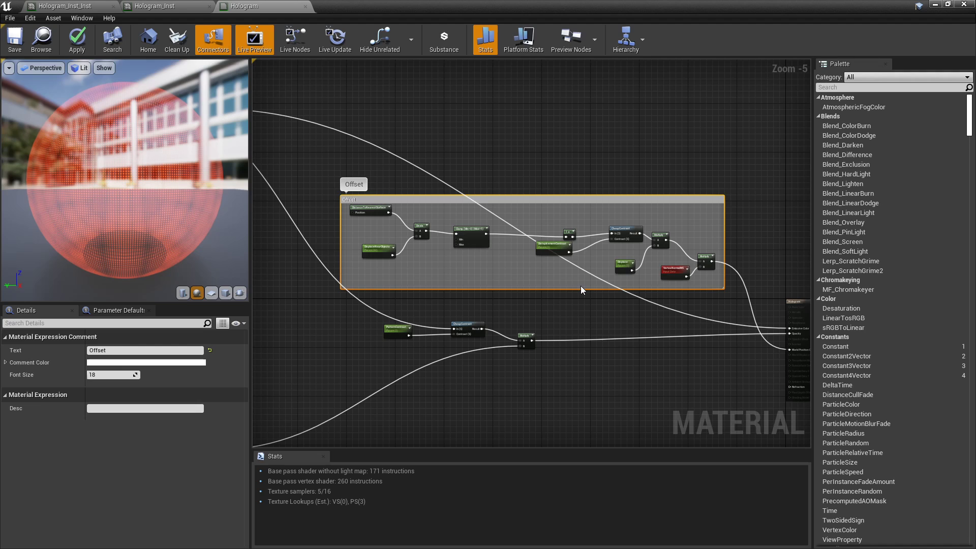
Step: Retitle the displacement chain's comment box "PositionOffset"
{"action": "left_click", "coordinate": [144, 350]}
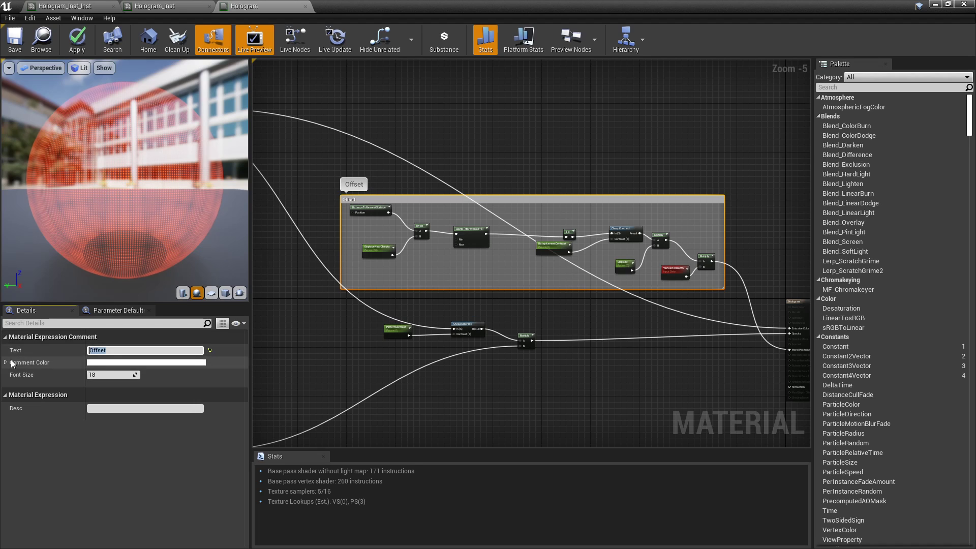
{"action": "type", "text": "Position"}
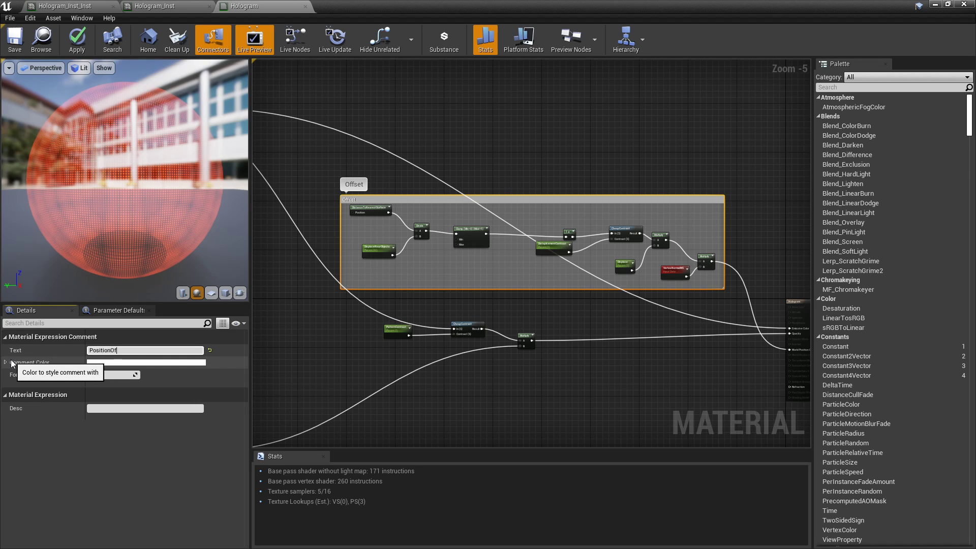
{"action": "key", "text": "Return"}
Step: Move the PatternContrast, CheapContrast and Multiply nodes down and left, clear of the PositionOffset box
{"action": "left_click_drag", "start_coordinate": [359, 327], "coordinate": [522, 345]}
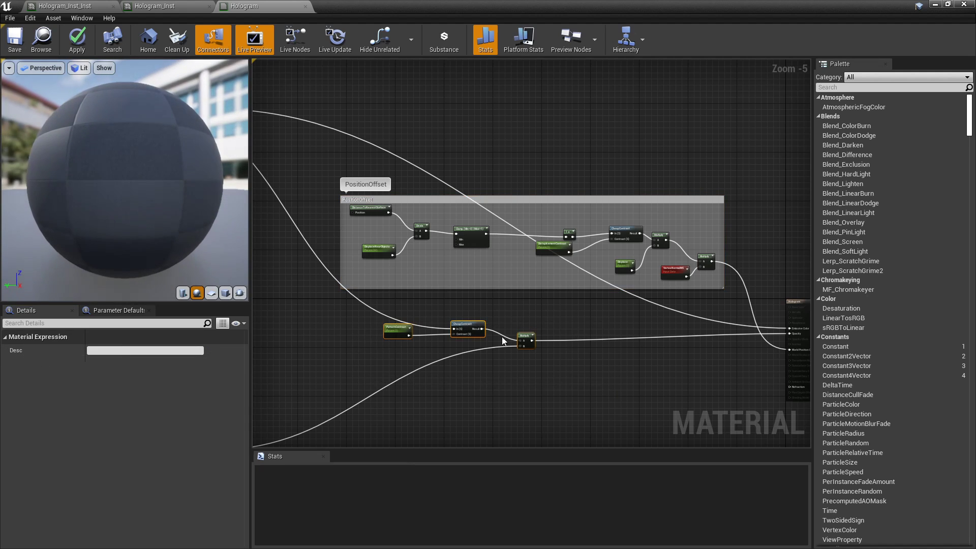
{"action": "left_click_drag", "start_coordinate": [472, 328], "coordinate": [429, 363]}
{"action": "left_click", "coordinate": [514, 340]}
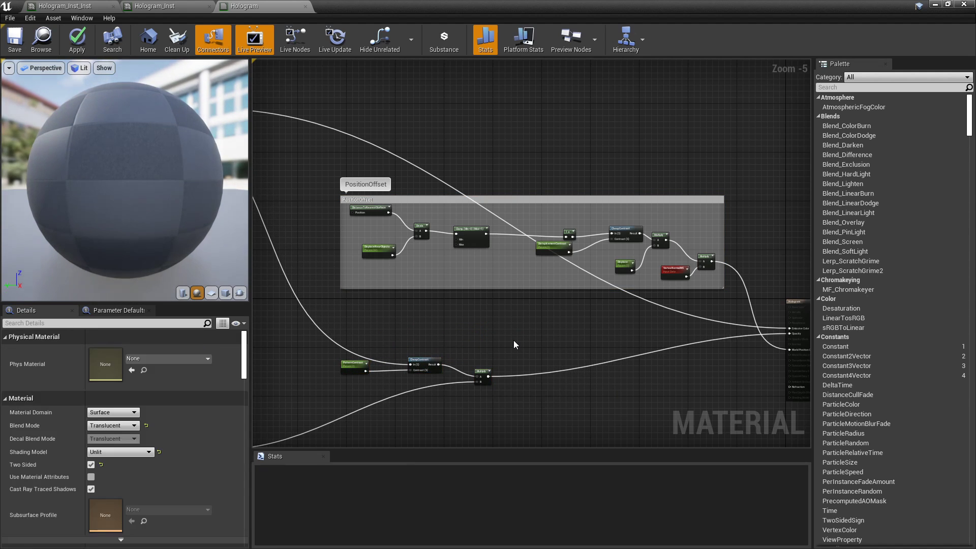
Step: Move the Colour group down and left of HologramPattern, and the PositionOffset group below the opacity nodes
{"action": "scroll", "coordinate": [513, 340], "scroll_direction": "down", "scroll_amount": 5}
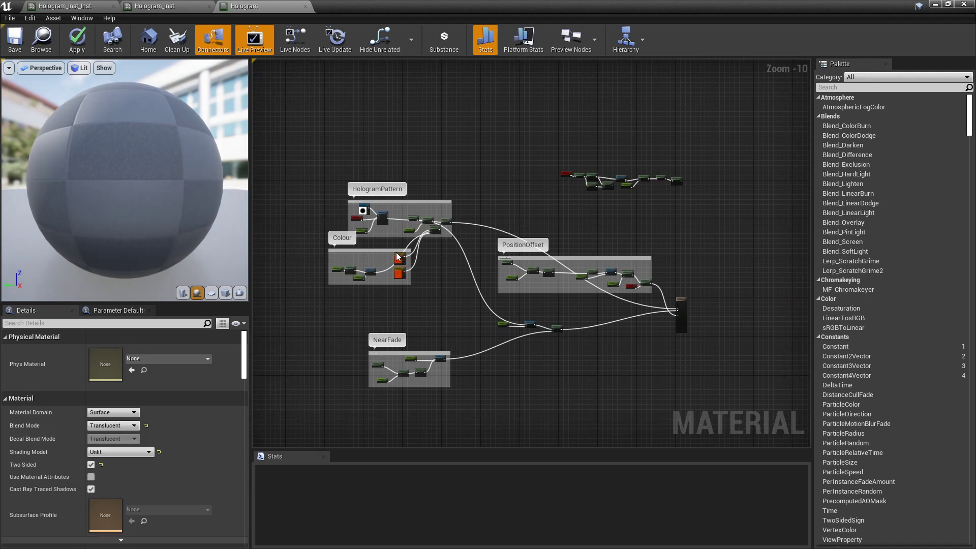
{"action": "left_click_drag", "start_coordinate": [397, 258], "coordinate": [369, 279]}
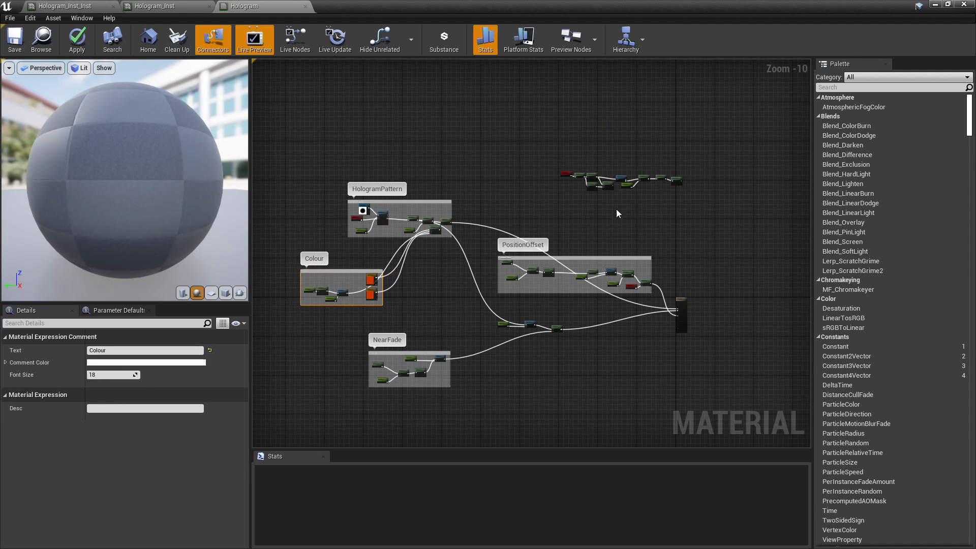
{"action": "scroll", "coordinate": [617, 209], "scroll_direction": "up", "scroll_amount": 5}
{"action": "scroll", "coordinate": [567, 325], "scroll_direction": "down", "scroll_amount": 1}
{"action": "right_click_drag", "start_coordinate": [572, 353], "coordinate": [557, 245]}
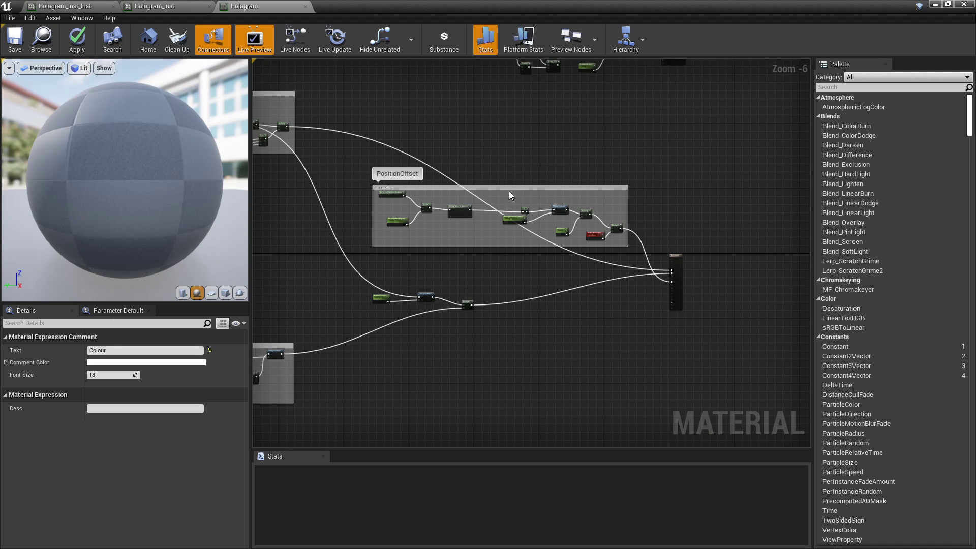
{"action": "left_click_drag", "start_coordinate": [508, 188], "coordinate": [484, 354]}
{"action": "left_click", "coordinate": [509, 215]}
Step: Move the PatternContrast, CheapContrast and Multiply nodes up together, nearly level with the HologramPattern group
{"action": "right_click_drag", "start_coordinate": [307, 305], "coordinate": [466, 243]}
{"action": "left_click_drag", "start_coordinate": [484, 192], "coordinate": [586, 231]}
{"action": "left_click", "coordinate": [582, 226]}
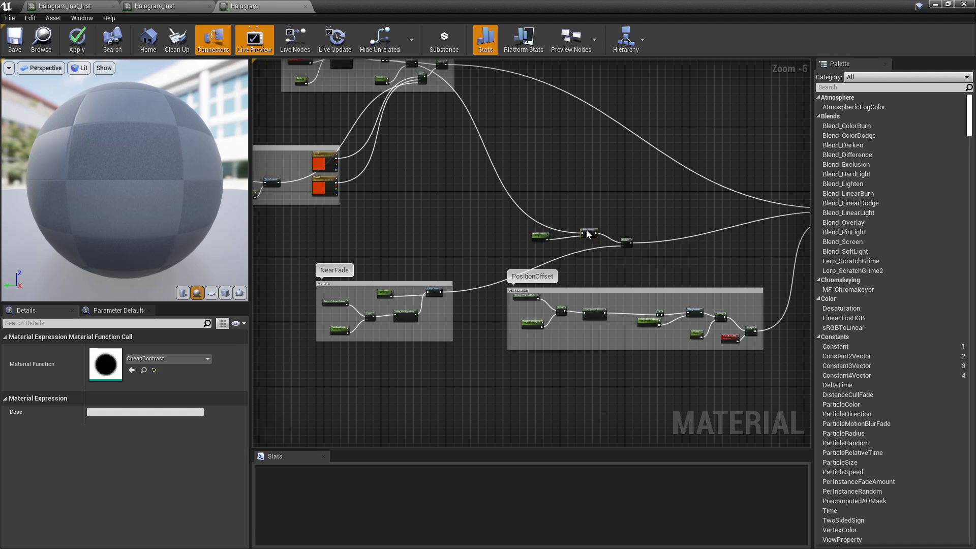
{"action": "left_click_drag", "start_coordinate": [528, 215], "coordinate": [631, 252]}
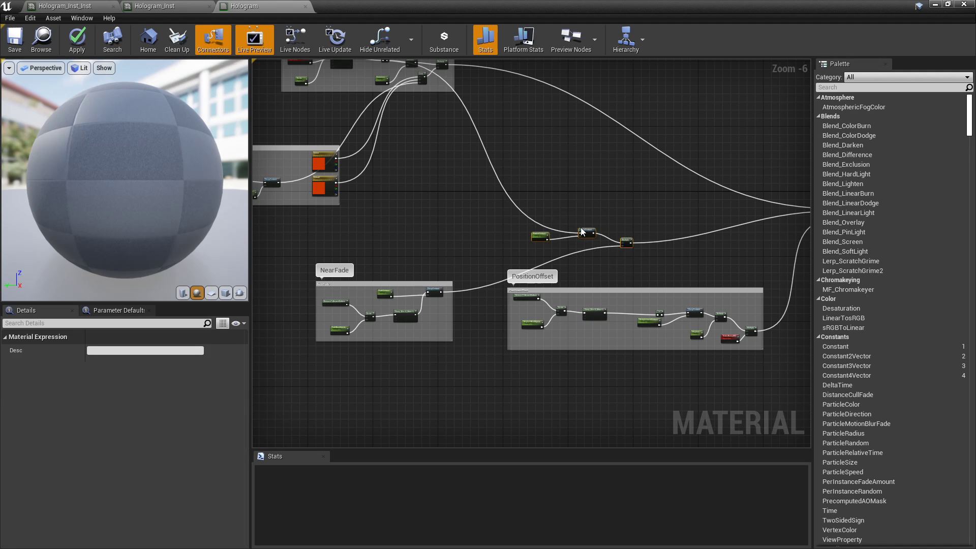
{"action": "left_click_drag", "start_coordinate": [585, 229], "coordinate": [595, 122]}
{"action": "right_click_drag", "start_coordinate": [493, 126], "coordinate": [559, 250]}
{"action": "scroll", "coordinate": [506, 217], "scroll_direction": "up", "scroll_amount": 1}
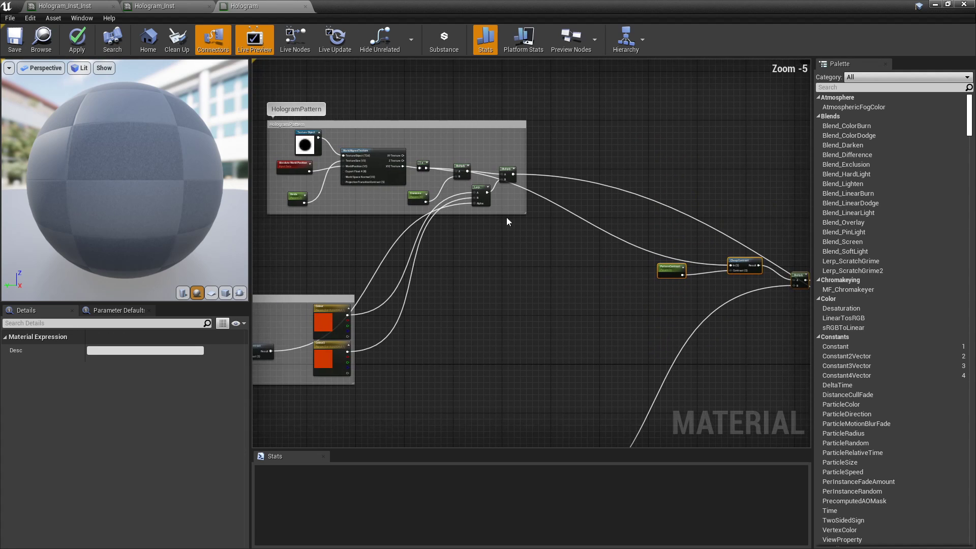
{"action": "left_click_drag", "start_coordinate": [671, 268], "coordinate": [656, 211]}
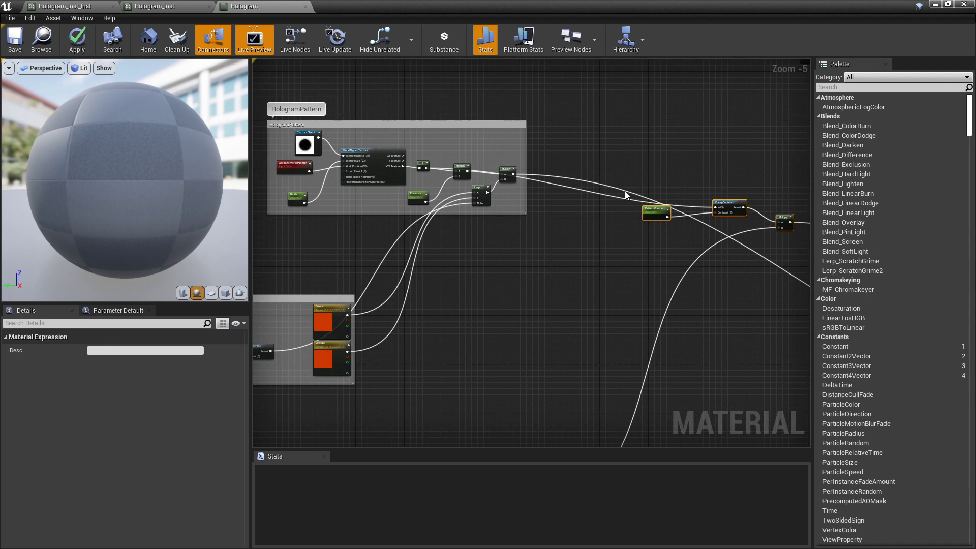
Step: Try to separate the overlapping wires in HologramPattern by moving the first Multiply node down and the 1-x node up
{"action": "right_click_drag", "start_coordinate": [624, 191], "coordinate": [526, 184]}
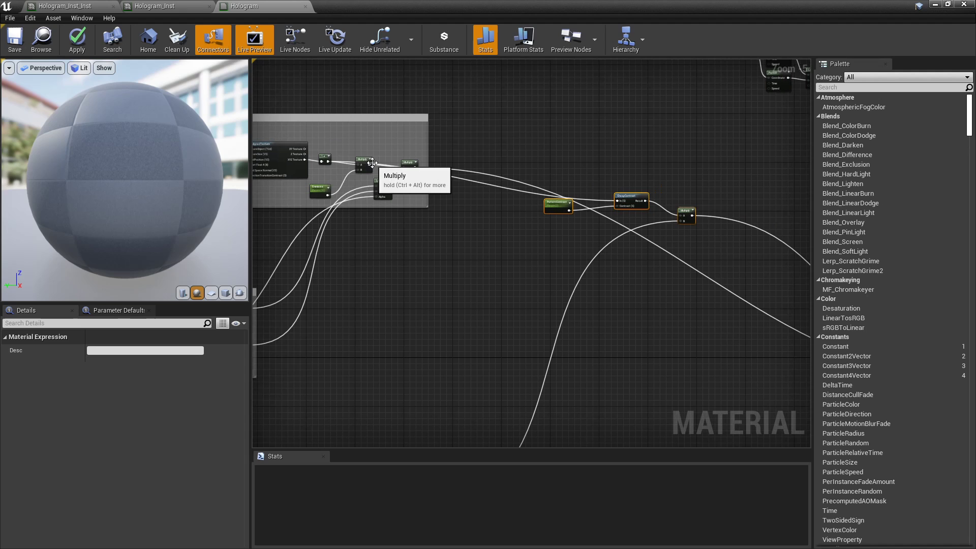
{"action": "scroll", "coordinate": [384, 173], "scroll_direction": "up", "scroll_amount": 4}
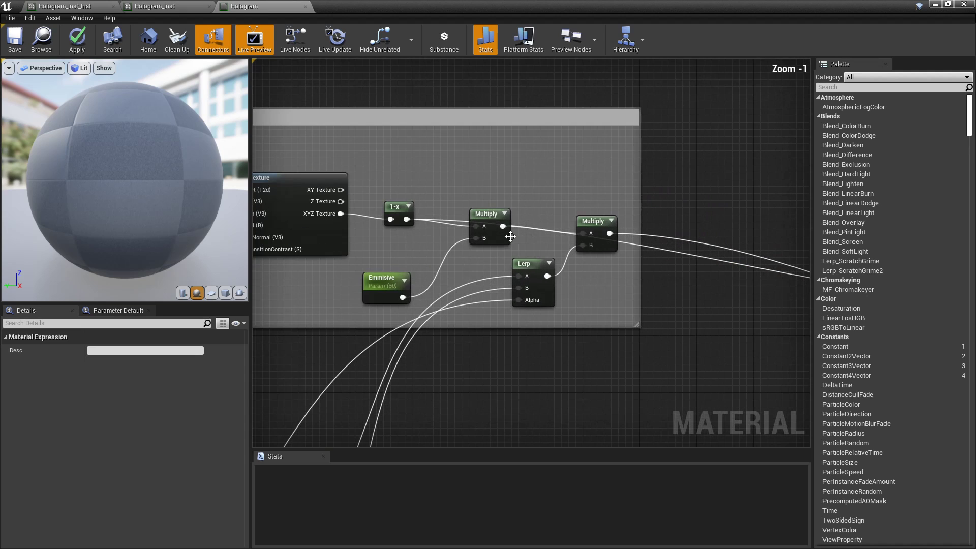
{"action": "right_click_drag", "start_coordinate": [535, 233], "coordinate": [520, 232]}
{"action": "mouse_move", "coordinate": [481, 218]}
{"action": "left_mouse_down"}
{"action": "mouse_move", "coordinate": [480, 162]}
{"action": "mouse_move", "coordinate": [467, 179]}
{"action": "mouse_move", "coordinate": [494, 220]}
{"action": "left_mouse_up"}
{"action": "right_click_drag", "start_coordinate": [587, 237], "coordinate": [555, 218]}
{"action": "left_click_drag", "start_coordinate": [446, 209], "coordinate": [432, 231]}
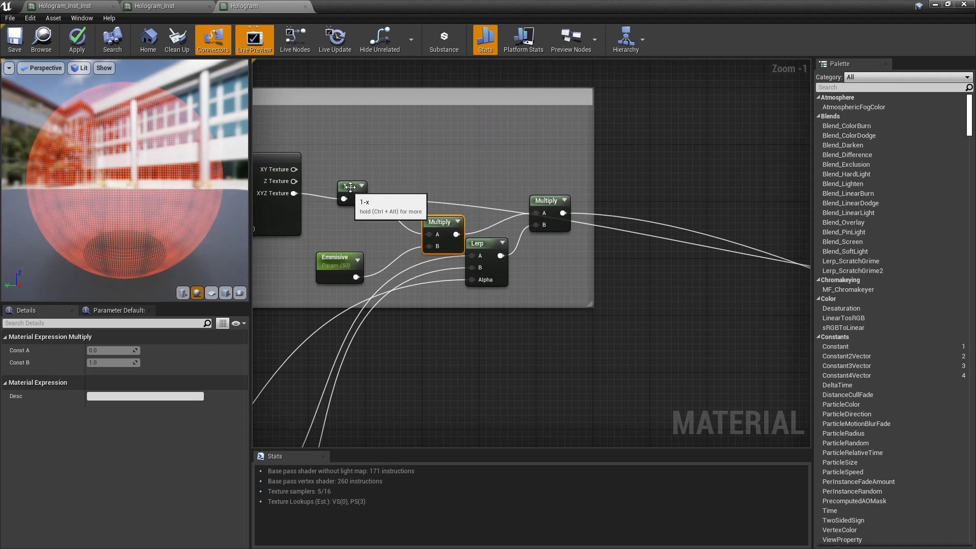
{"action": "left_click_drag", "start_coordinate": [346, 188], "coordinate": [368, 144]}
Step: Move the 1-x node back down and the first Multiply node back up inside the HologramPattern group
{"action": "right_click_drag", "start_coordinate": [606, 210], "coordinate": [452, 169]}
{"action": "right_click_drag", "start_coordinate": [752, 293], "coordinate": [492, 240]}
{"action": "right_click_drag", "start_coordinate": [551, 214], "coordinate": [798, 258]}
{"action": "right_click_drag", "start_coordinate": [364, 181], "coordinate": [703, 247]}
{"action": "left_click_drag", "start_coordinate": [541, 167], "coordinate": [536, 223]}
{"action": "left_click_drag", "start_coordinate": [596, 231], "coordinate": [625, 195]}
Step: Add a reroute node fed by the 1-x output, above the Multiply nodes in the HologramPattern group
{"action": "left_click_drag", "start_coordinate": [544, 222], "coordinate": [687, 136]}
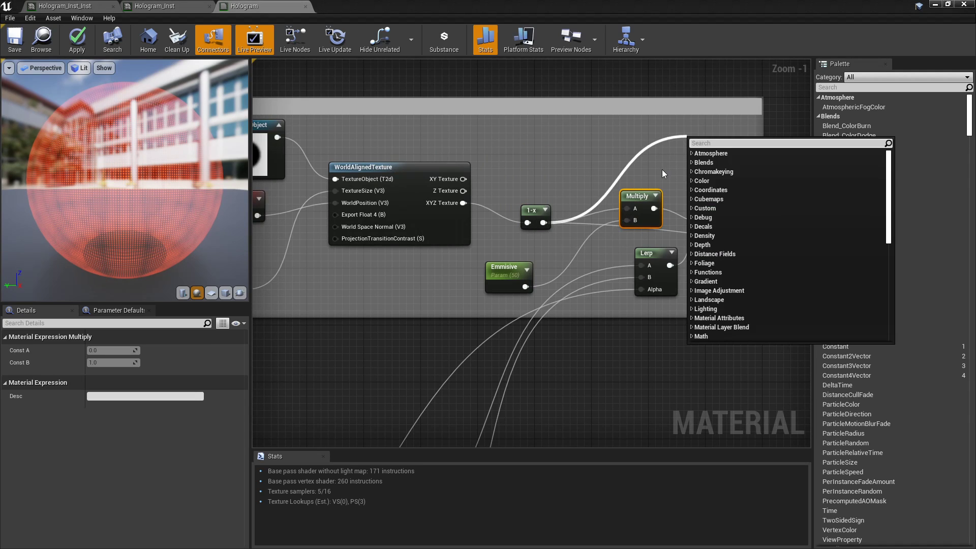
{"action": "type", "text": "reroute"}
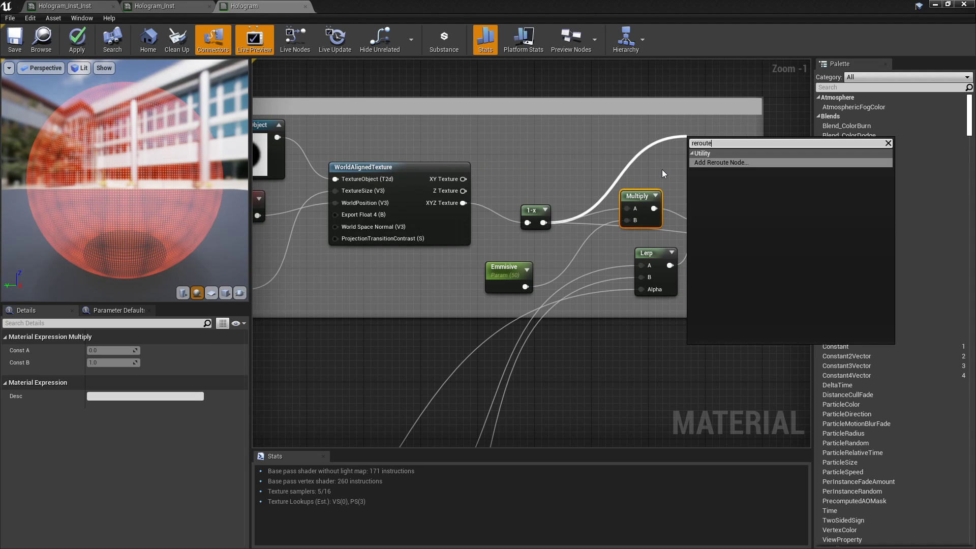
{"action": "key", "text": "Return"}
{"action": "right_click_drag", "start_coordinate": [712, 149], "coordinate": [555, 180]}
{"action": "left_click", "coordinate": [523, 175]}
Step: Nudge the 1-x node into line with Multiply and connect the new reroute node to the In input of the opacity CheapContrast
{"action": "right_click_drag", "start_coordinate": [579, 246], "coordinate": [393, 223]}
{"action": "scroll", "coordinate": [543, 246], "scroll_direction": "down", "scroll_amount": 1}
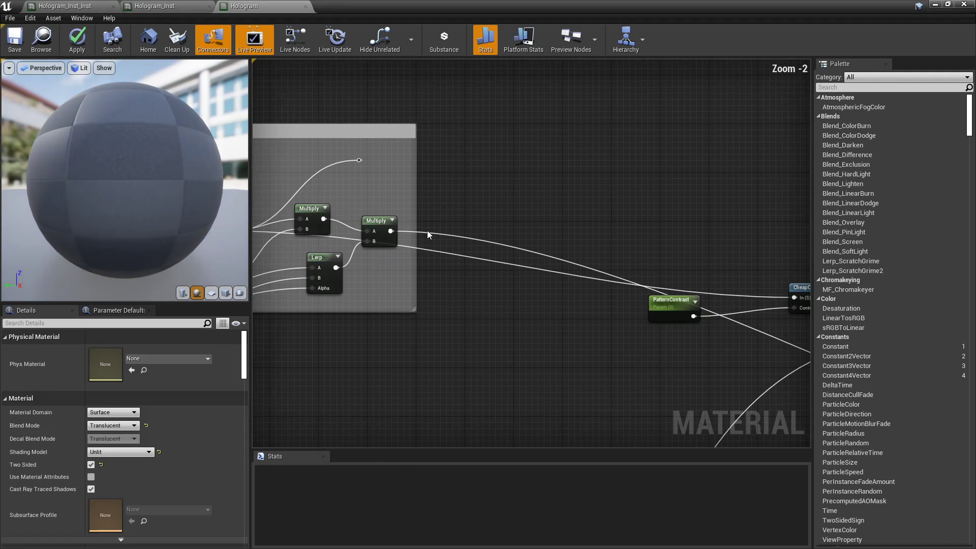
{"action": "scroll", "coordinate": [483, 237], "scroll_direction": "down", "scroll_amount": 1}
{"action": "right_click_drag", "start_coordinate": [482, 236], "coordinate": [501, 238]}
{"action": "left_click_drag", "start_coordinate": [266, 222], "coordinate": [278, 213]}
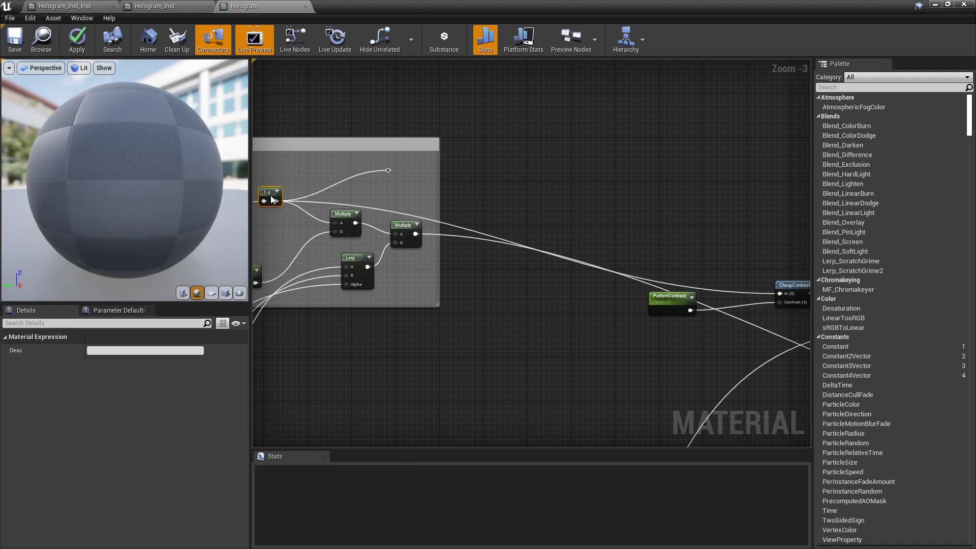
{"action": "left_click_drag", "start_coordinate": [386, 170], "coordinate": [784, 294]}
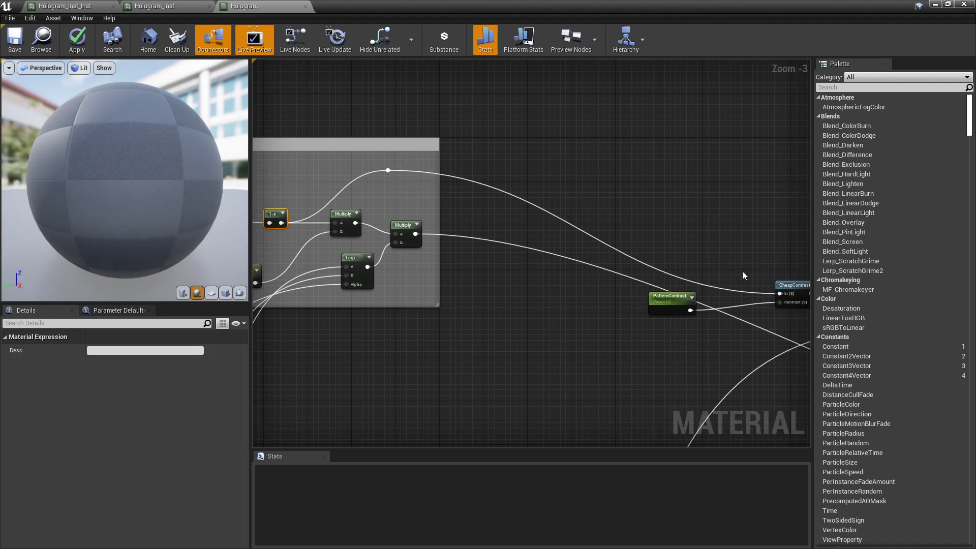
Step: Shift the HologramPattern reroute node slightly right, toward the edge of its comment box
{"action": "double_click", "coordinate": [381, 170]}
{"action": "left_click_drag", "start_coordinate": [382, 170], "coordinate": [402, 175]}
{"action": "left_click", "coordinate": [492, 206]}
{"action": "scroll", "coordinate": [492, 206], "scroll_direction": "down", "scroll_amount": 2}
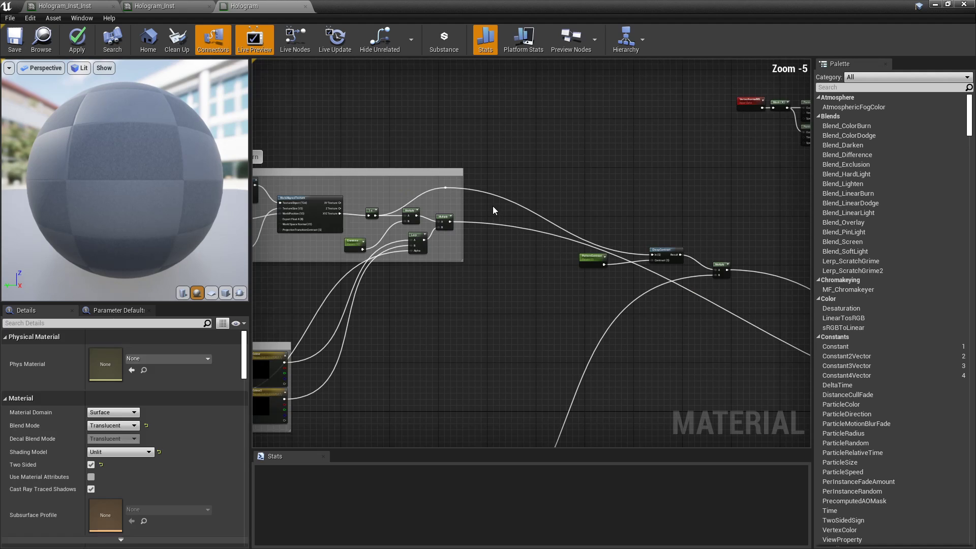
Step: Add a reroute node to the Colour group's CheapContrast result and connect it to the Lerp's Alpha input
{"action": "right_click_drag", "start_coordinate": [426, 279], "coordinate": [455, 261]}
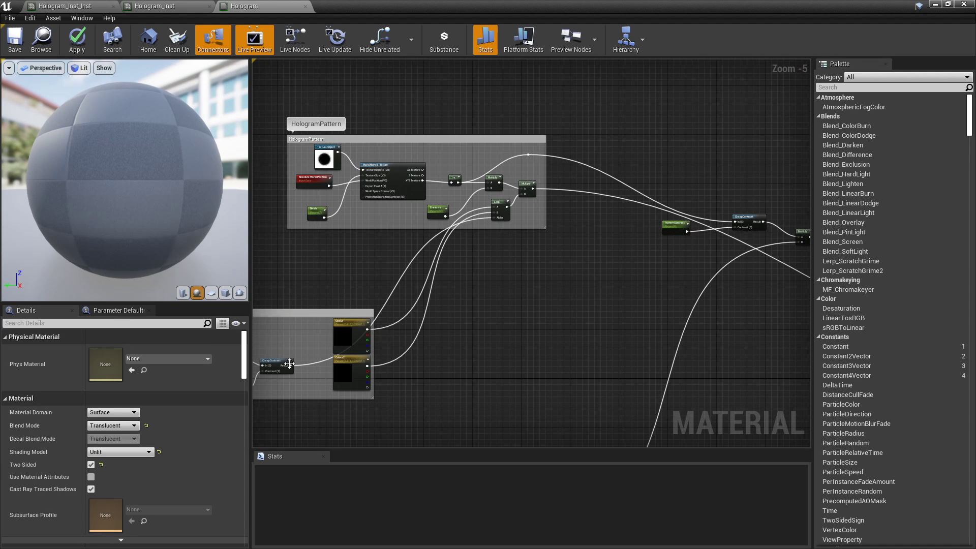
{"action": "left_click_drag", "start_coordinate": [291, 365], "coordinate": [348, 269]}
{"action": "type", "text": "rerou"}
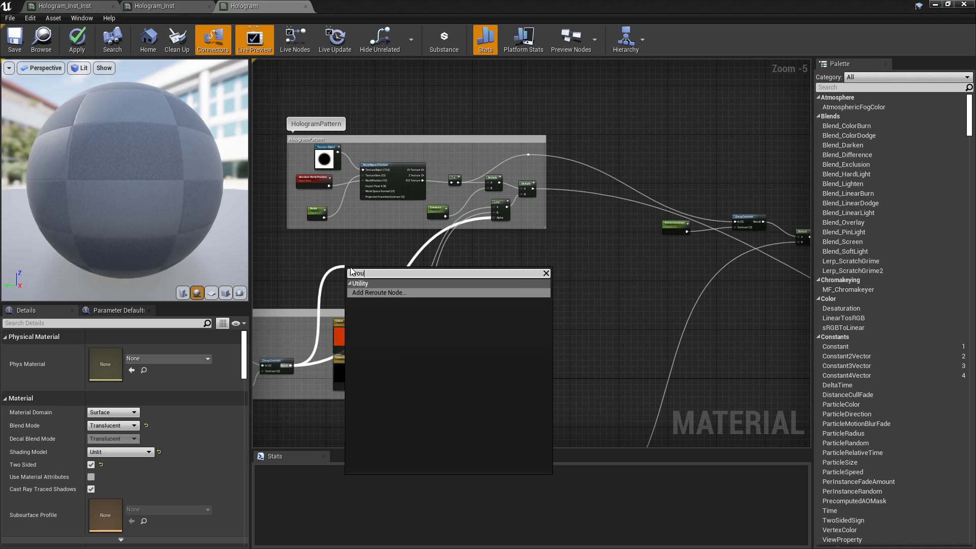
{"action": "key", "text": "Return"}
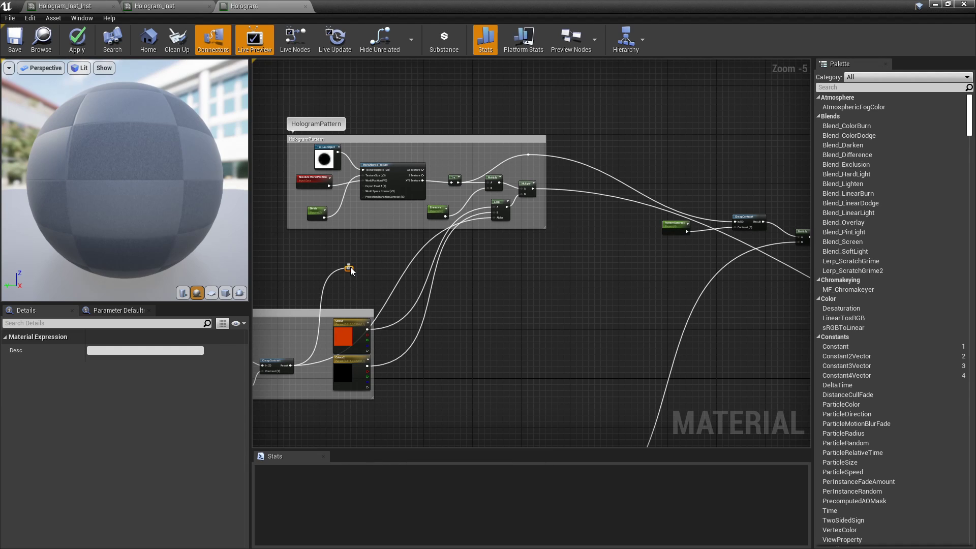
{"action": "left_click_drag", "start_coordinate": [349, 268], "coordinate": [500, 219]}
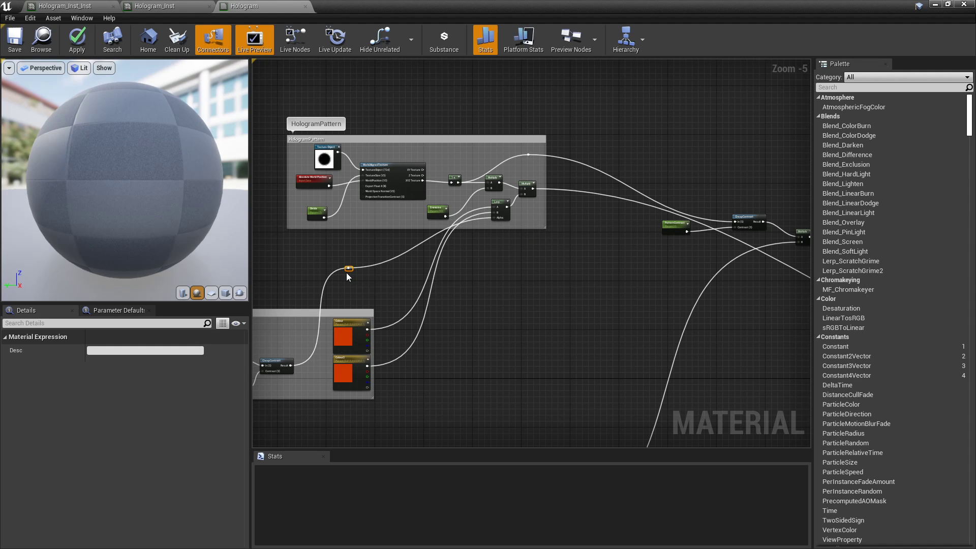
Step: Route the Lerp's Alpha wire beneath the Colour group by lowering its reroute node and connecting through a second one beside it
{"action": "left_click_drag", "start_coordinate": [349, 269], "coordinate": [438, 340]}
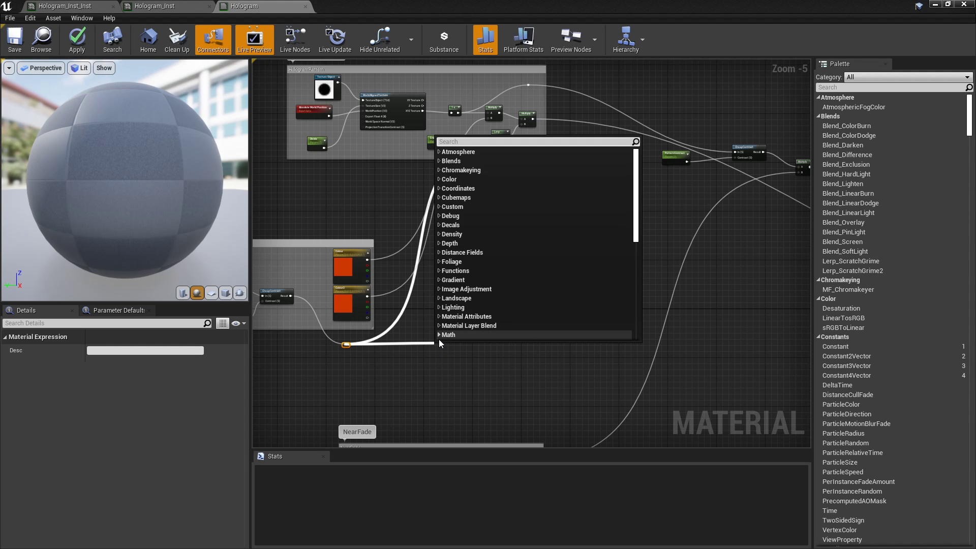
{"action": "type", "text": "reroute"}
{"action": "key", "text": "Return"}
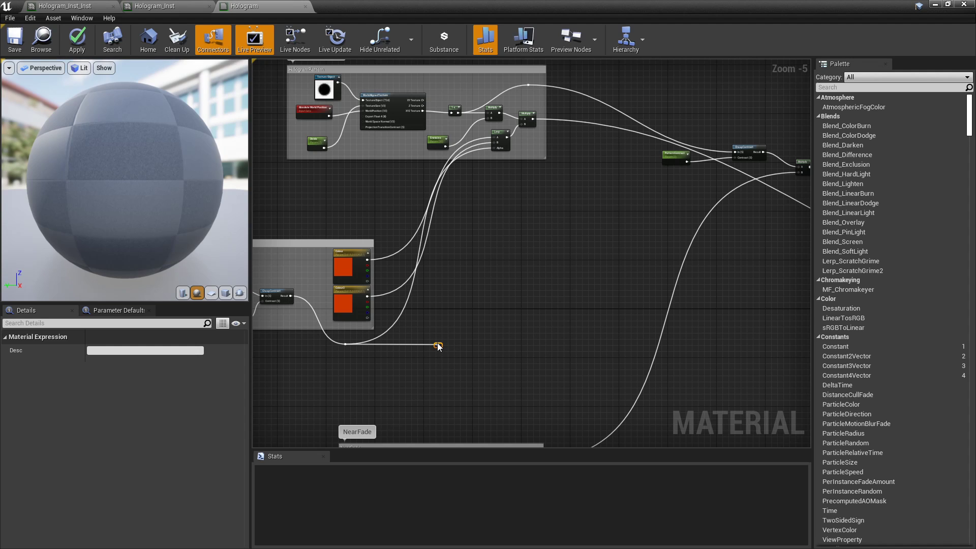
{"action": "left_click_drag", "start_coordinate": [438, 345], "coordinate": [499, 151]}
{"action": "left_click", "coordinate": [523, 215]}
{"action": "scroll", "coordinate": [505, 294], "scroll_direction": "down", "scroll_amount": 1}
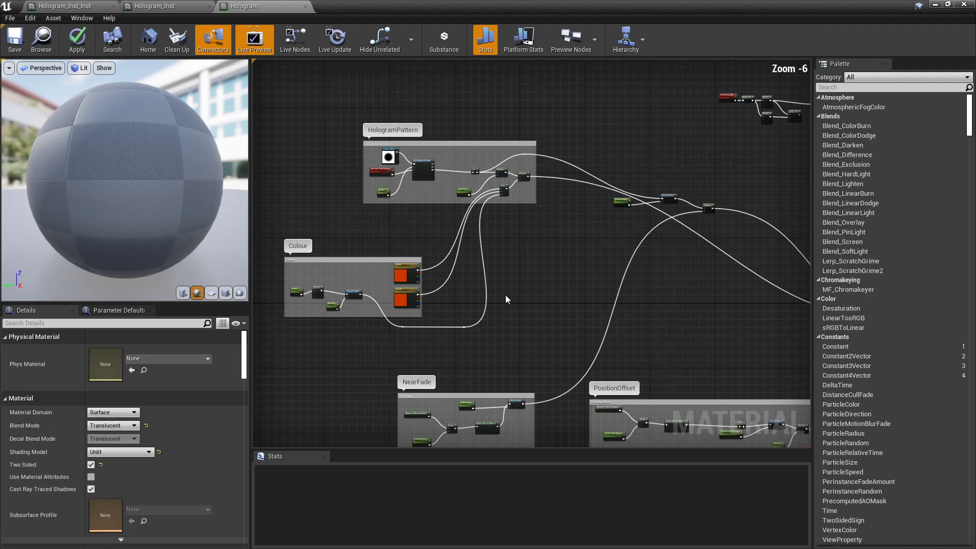
{"action": "right_click_drag", "start_coordinate": [505, 295], "coordinate": [537, 300]}
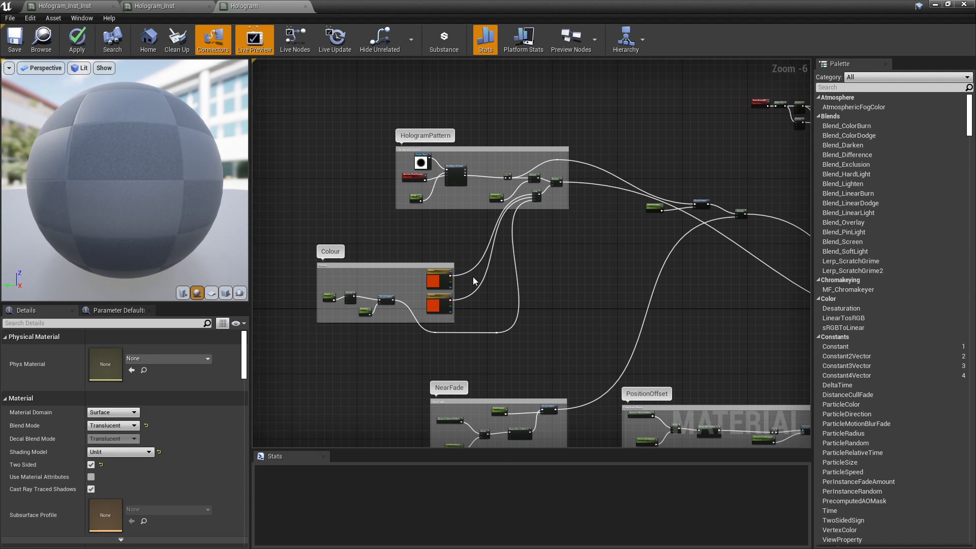